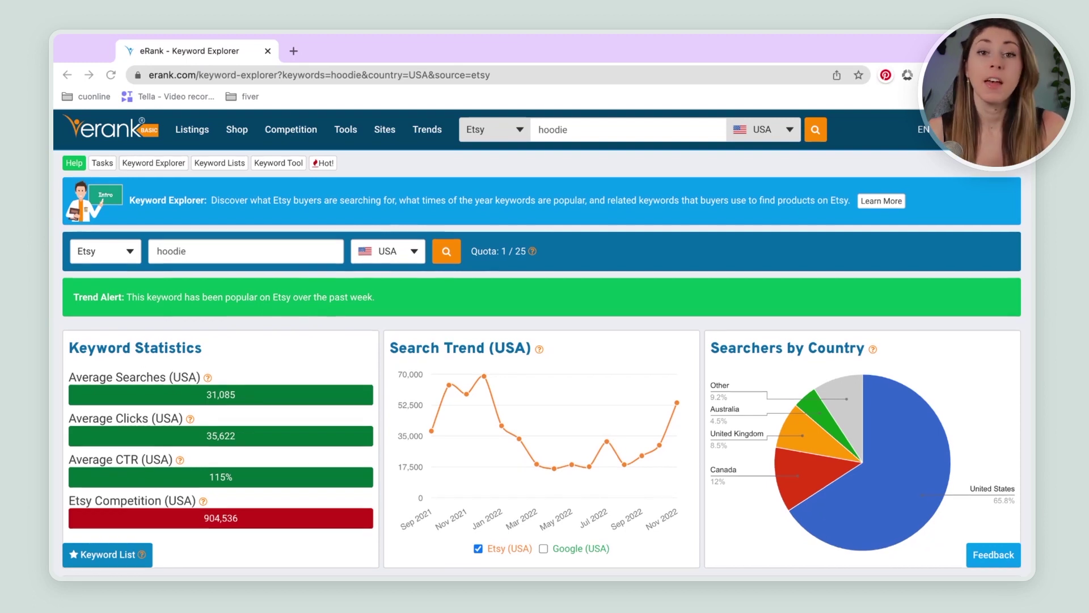
- Scroll down through eRank's Related Searches table to review related hoodie keywords
scroll(541, 363, down, 4)
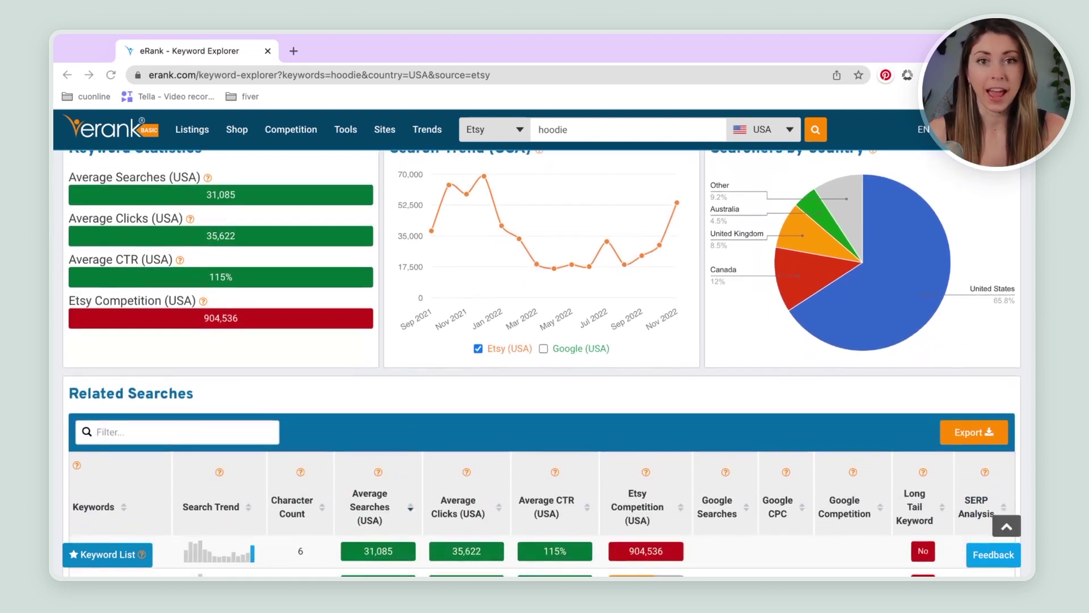
scroll(541, 363, down, 1)
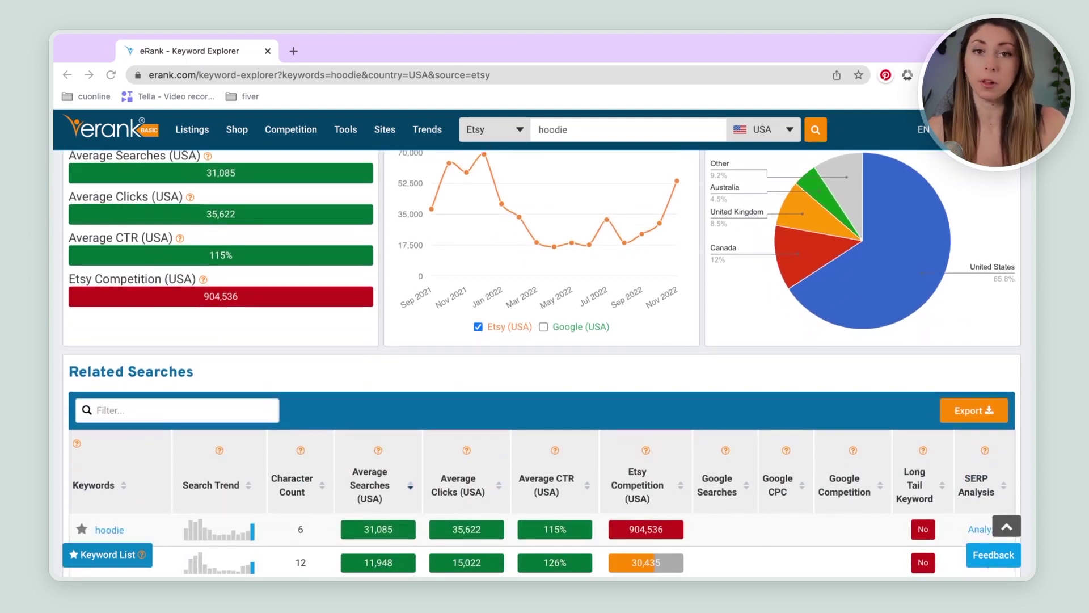
scroll(541, 363, down, 5)
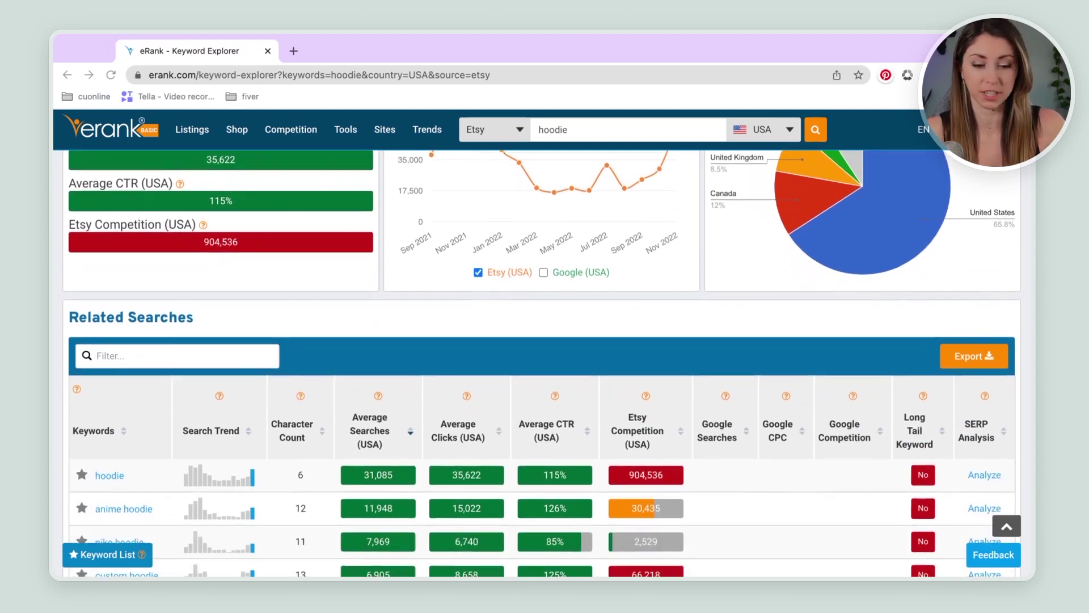
scroll(541, 363, down, 1)
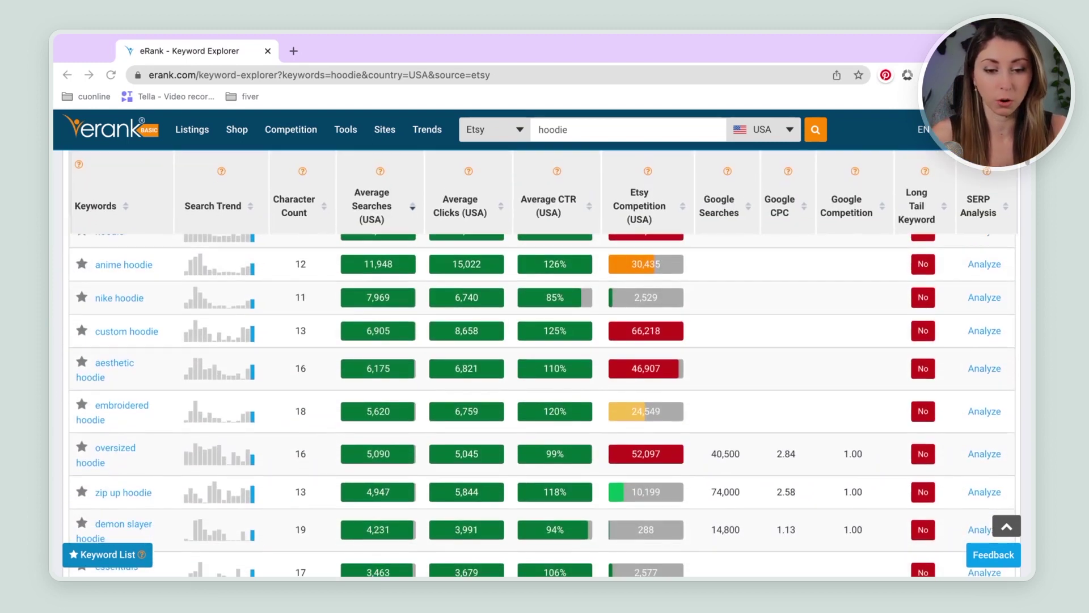
scroll(272, 357, down, 5)
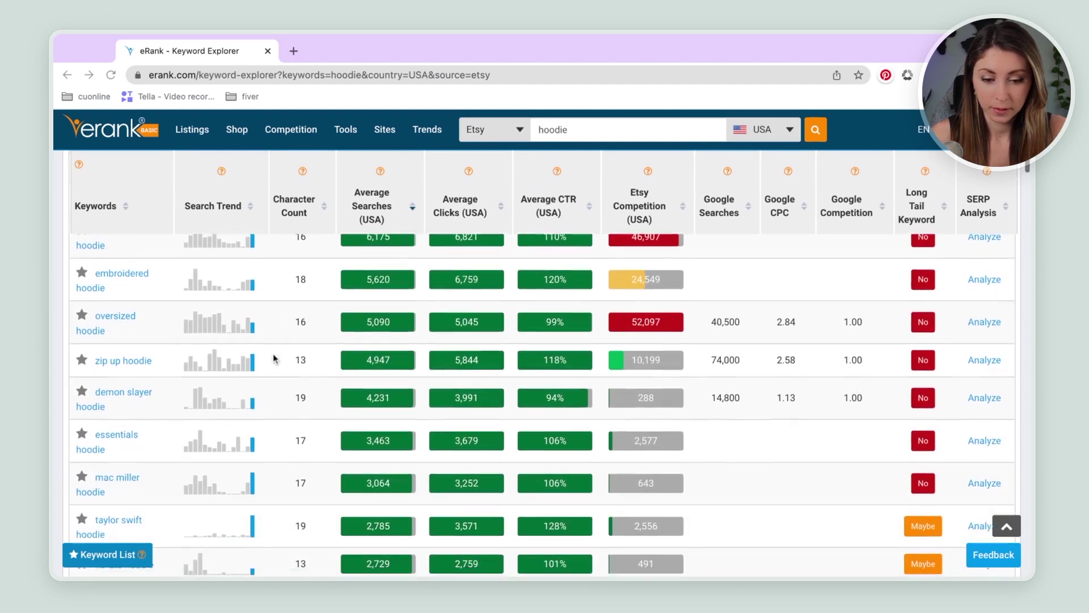
scroll(273, 358, down, 1)
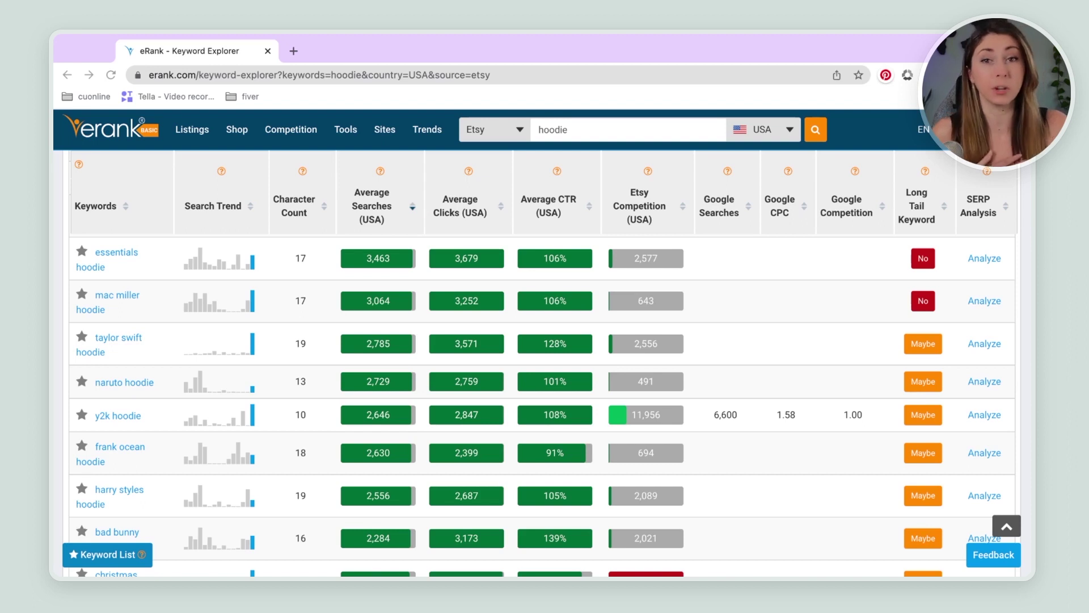
scroll(542, 405, down, 1)
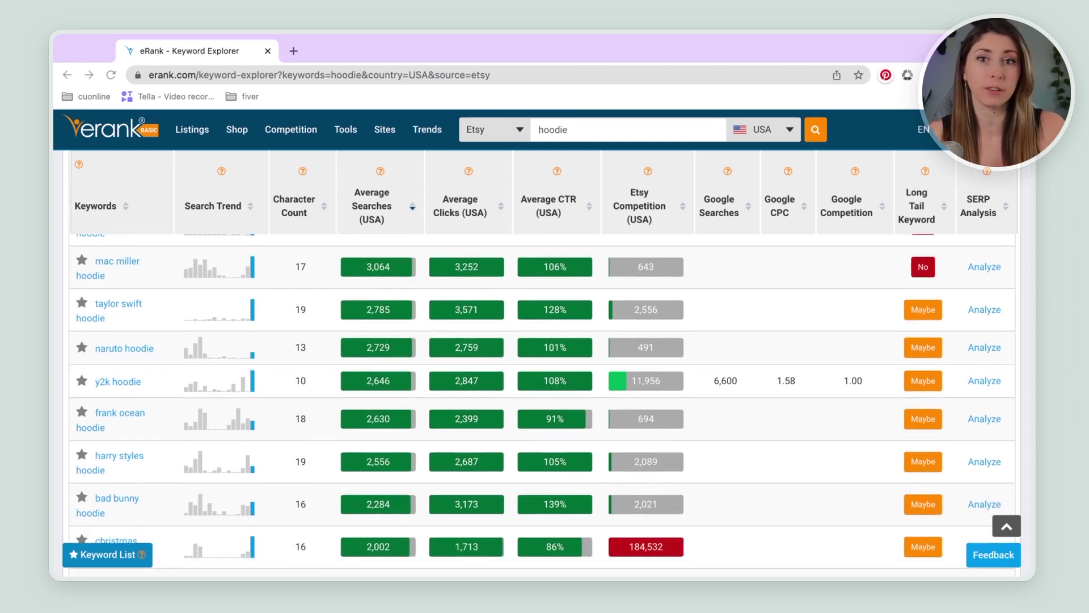
scroll(542, 405, down, 5)
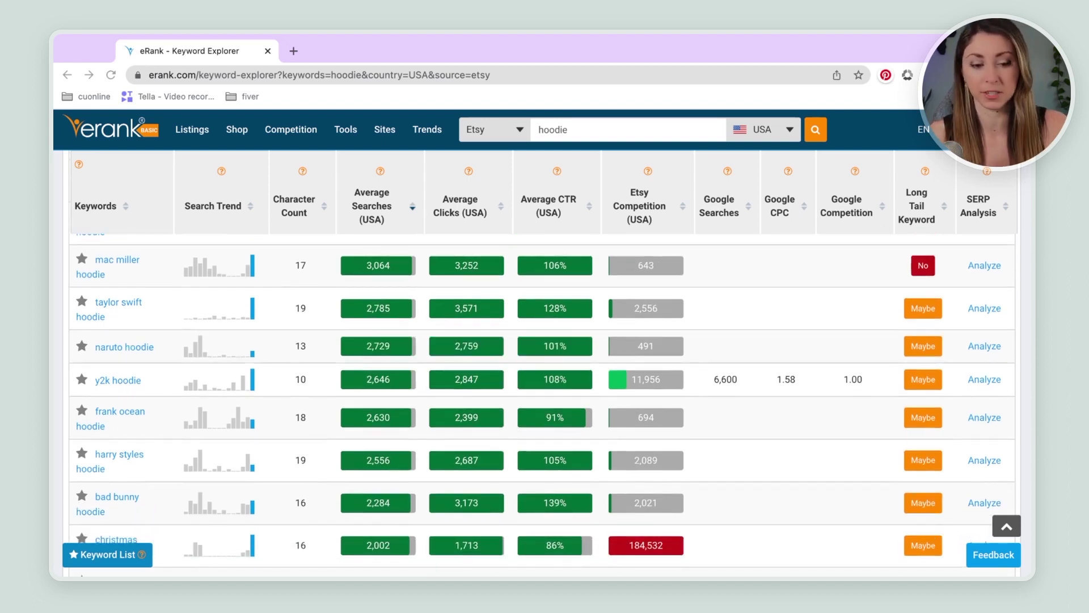
scroll(541, 405, down, 5)
scroll(541, 405, down, 4)
scroll(542, 405, down, 1)
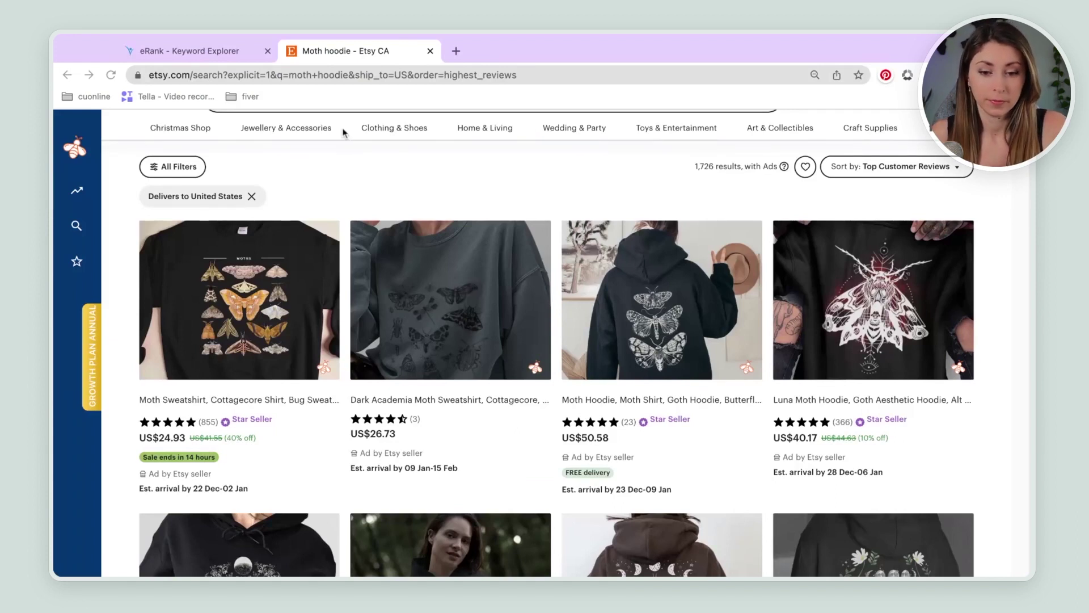
scroll(343, 132, down, 3)
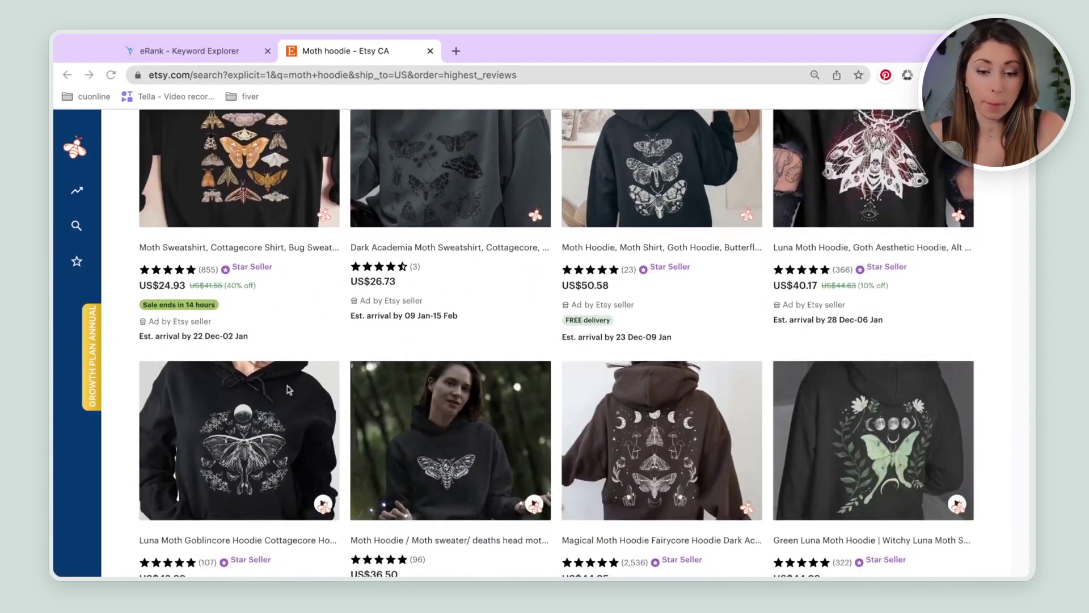
scroll(118, 205, up, 4)
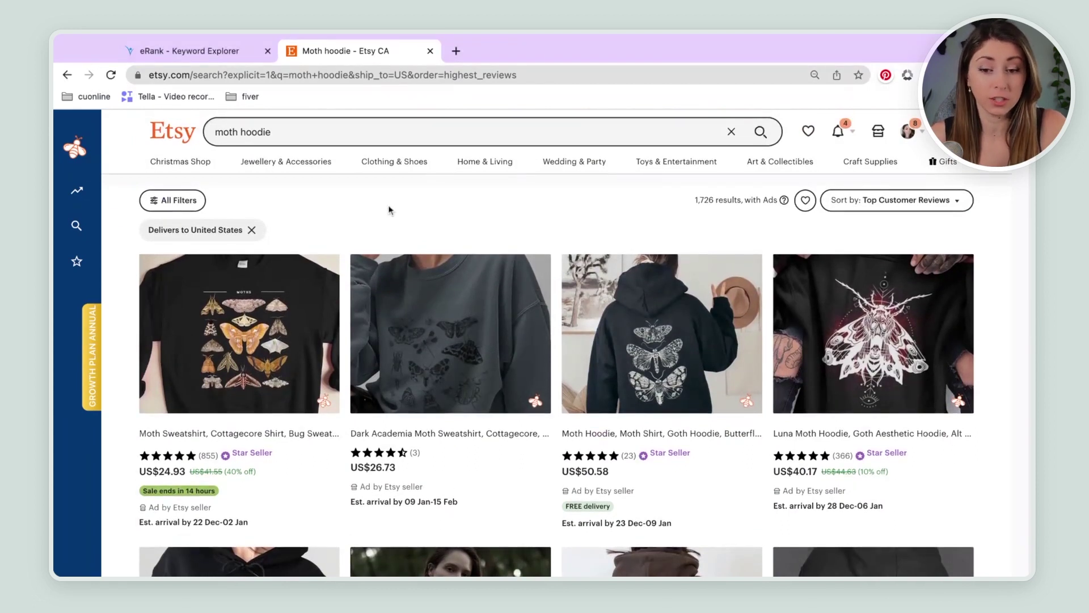
- Open EverBee Product Analytics for the 63 moth hoodie listings and sort by 'Est. sales in last mo.'
click(116, 204)
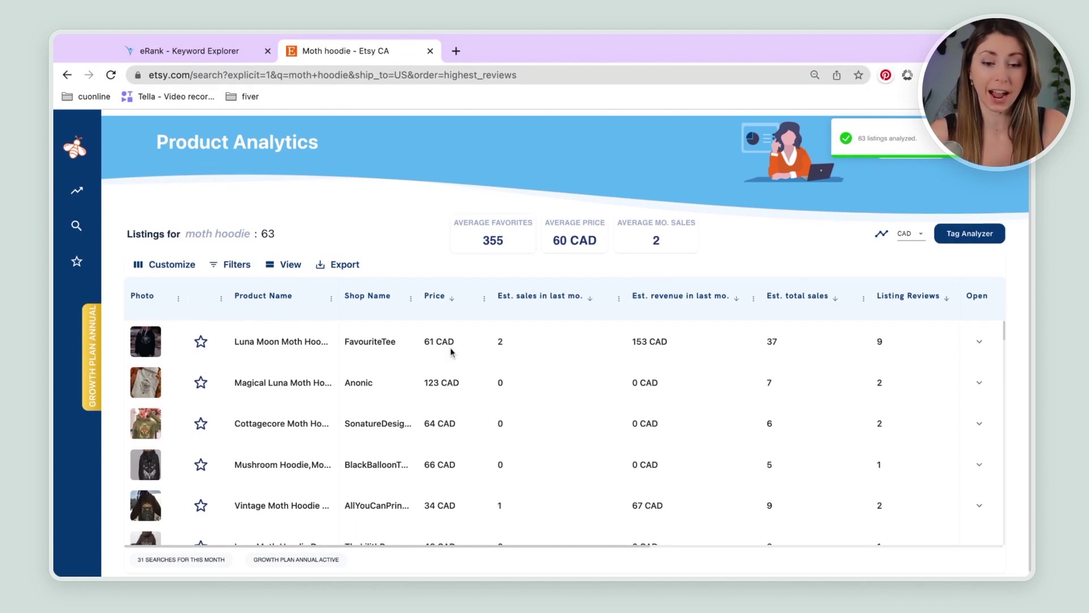
click(562, 301)
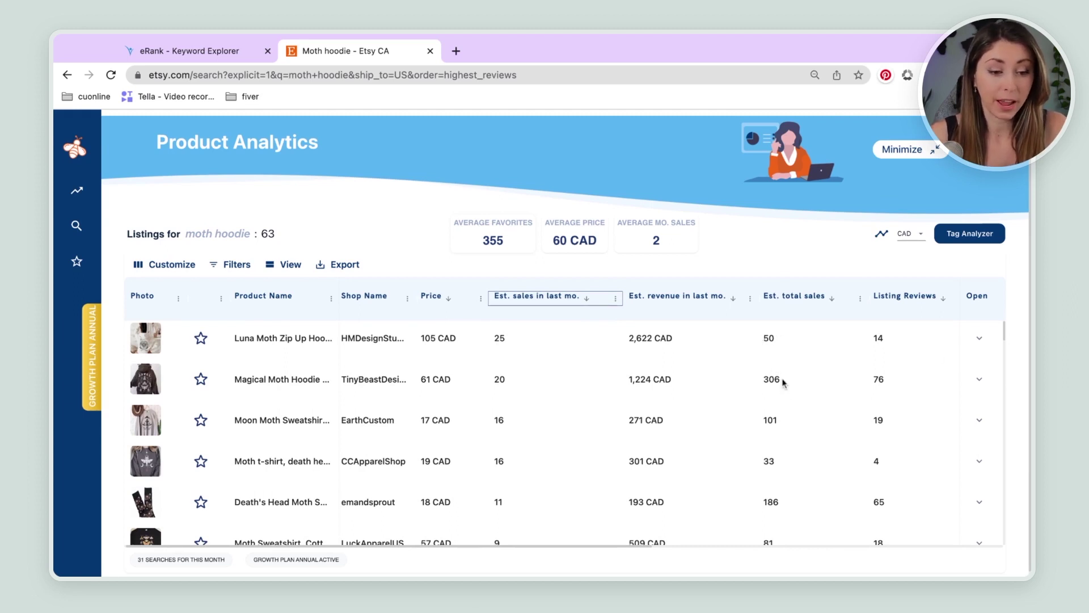
scroll(783, 382, right, 2)
scroll(787, 381, left, 2)
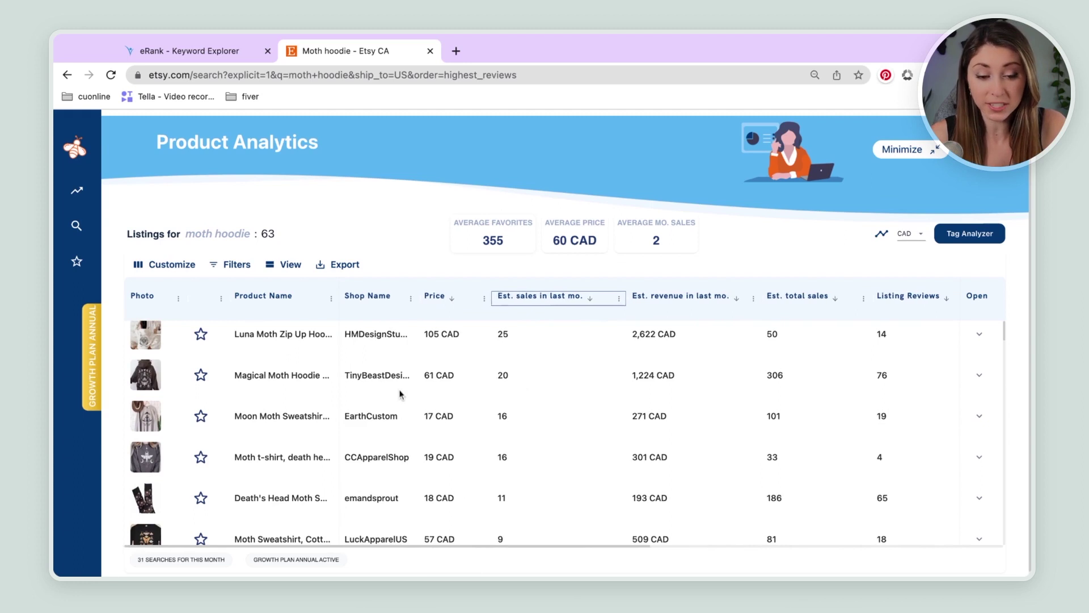
scroll(615, 390, up, 1)
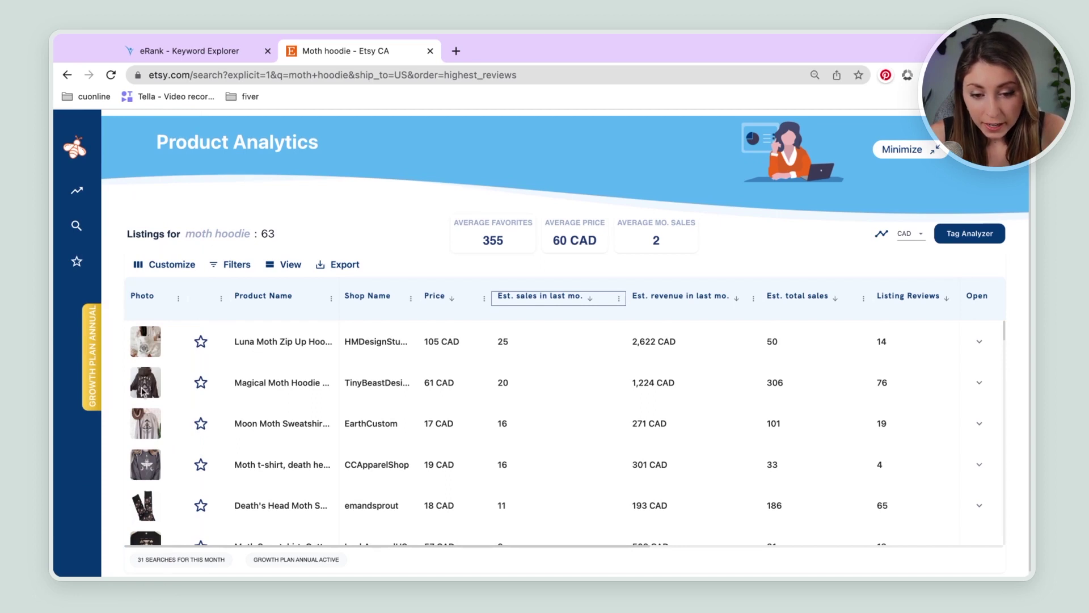
- Open the best-selling Luna Moth Zip Up Hoodie listing and look over its details
click(251, 343)
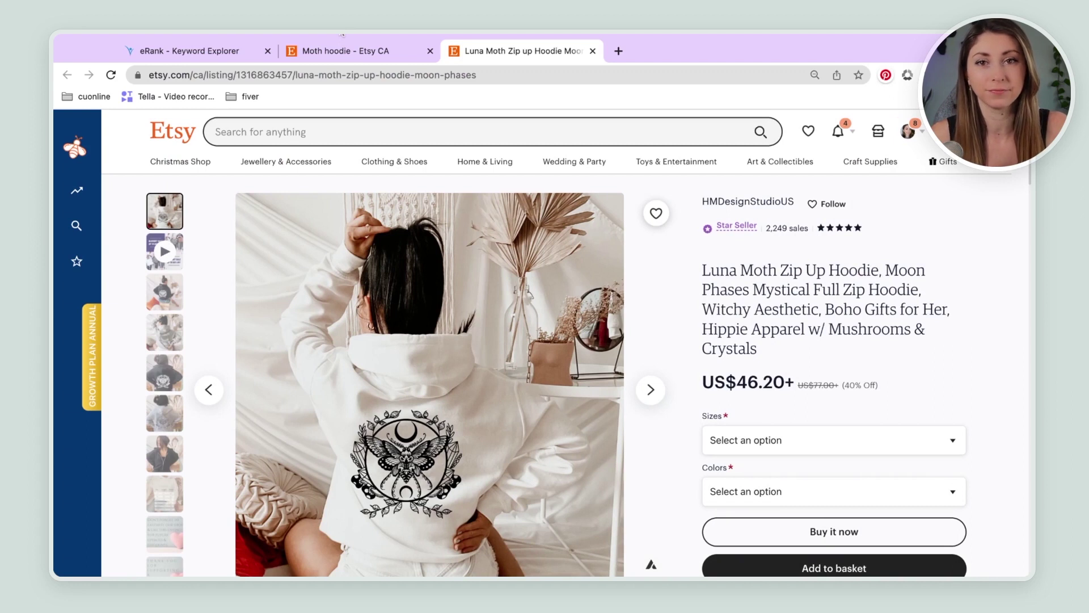
scroll(523, 340, down, 1)
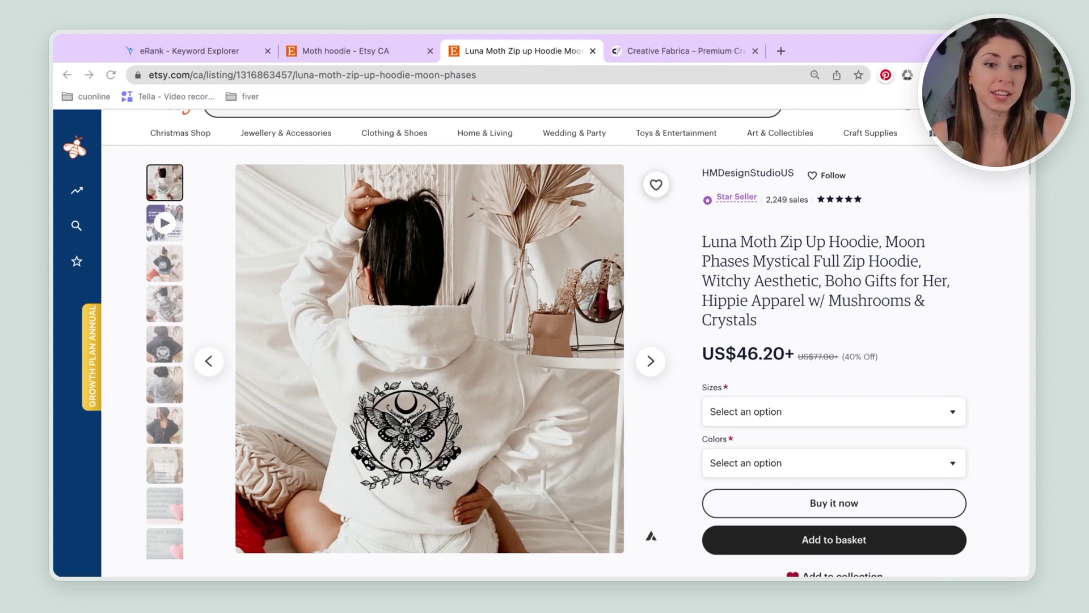
- Search the Creative Fabrica graphics catalogue for 'moths'
click(681, 51)
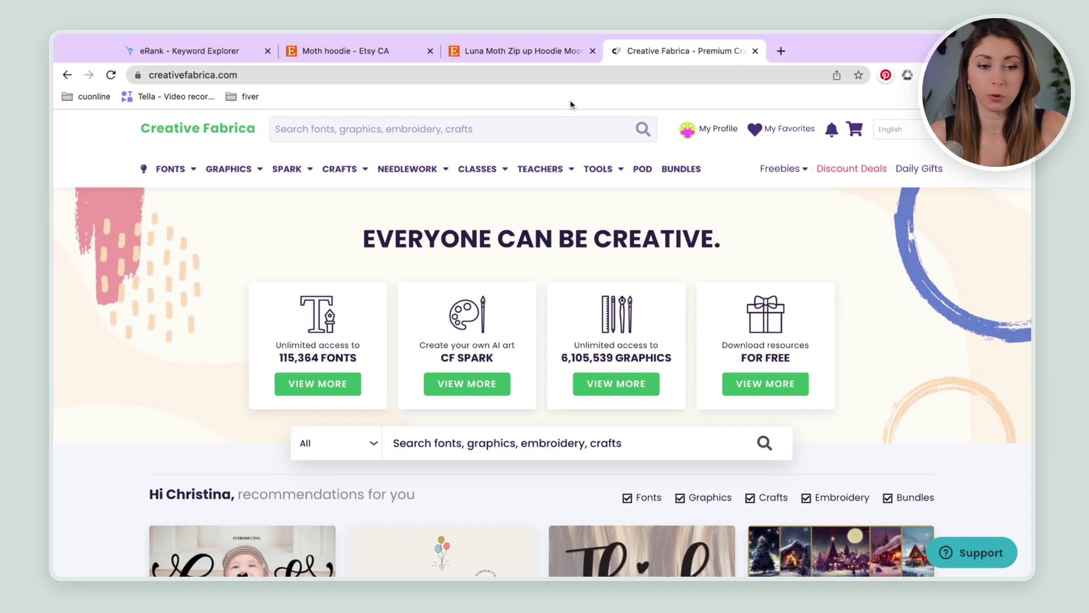
click(385, 128)
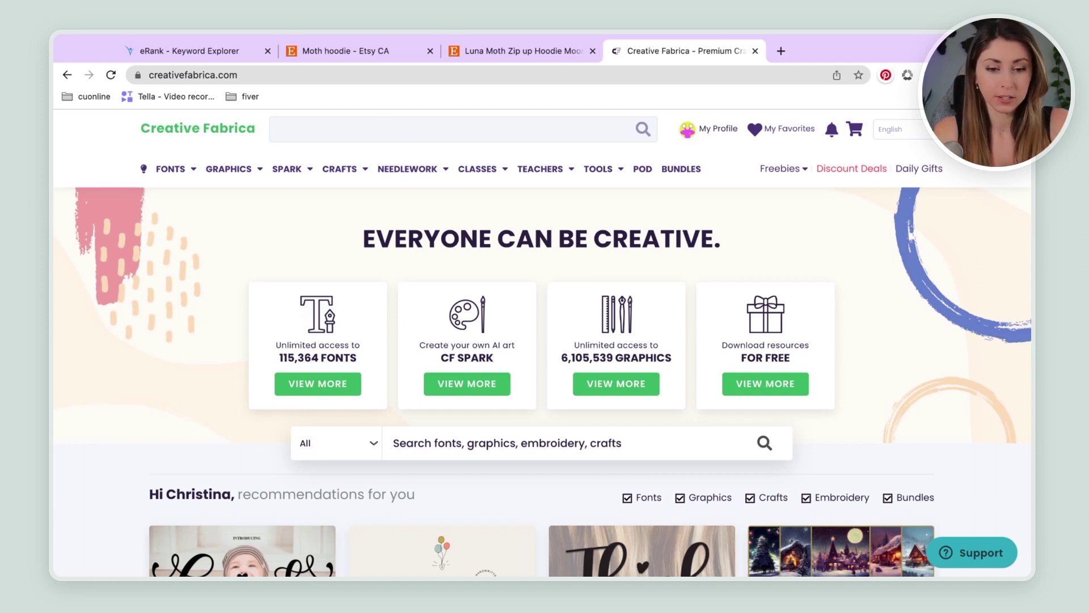
text(moths)
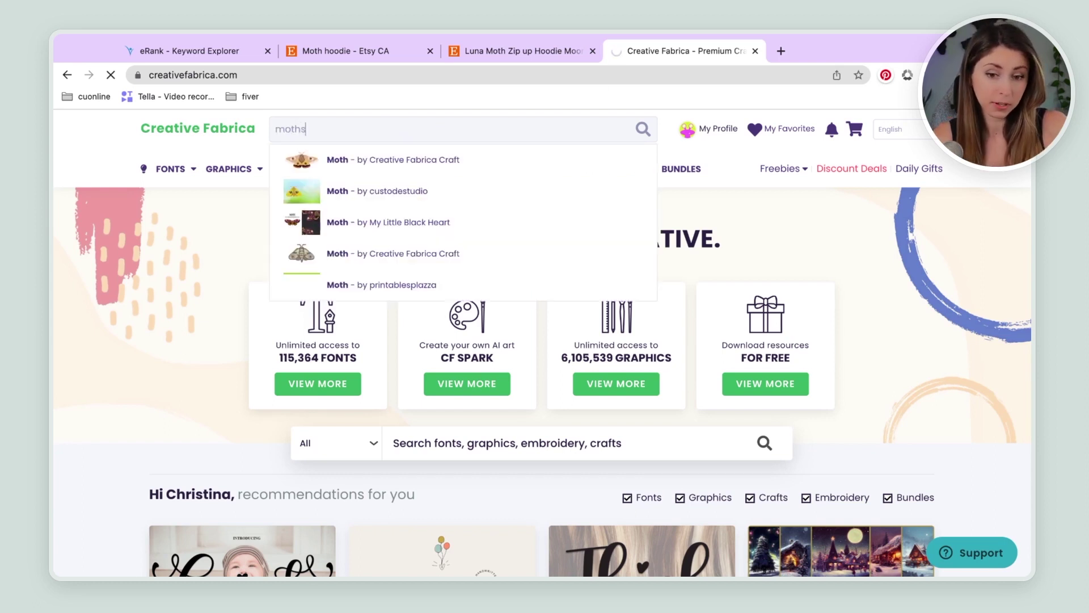
key(Return)
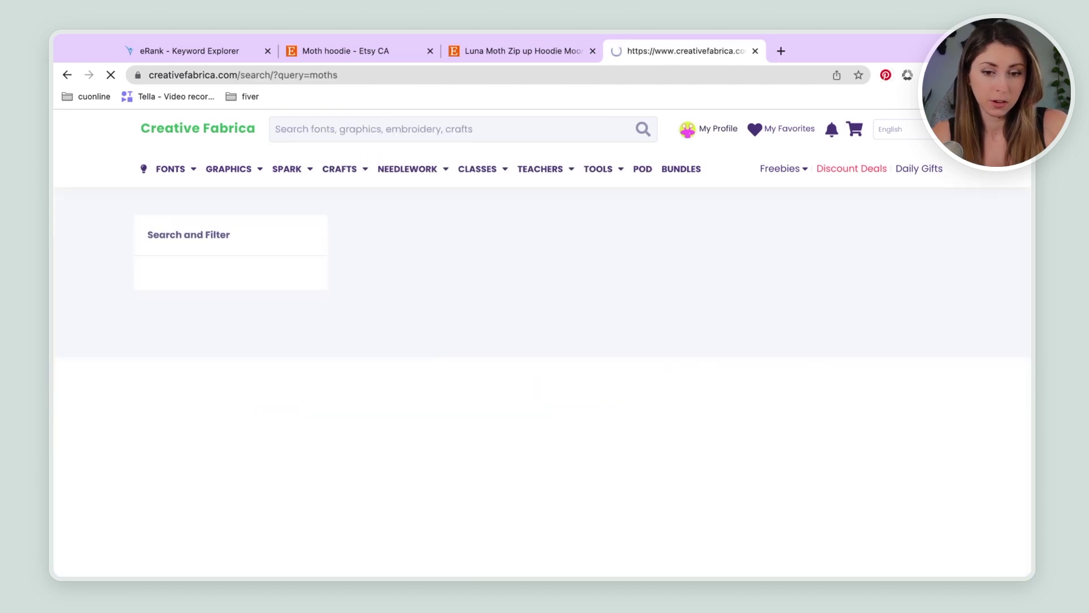
- Open the Vintage Moths Clipart product page from the search results
scroll(697, 315, down, 1)
scroll(695, 313, down, 1)
scroll(641, 407, down, 1)
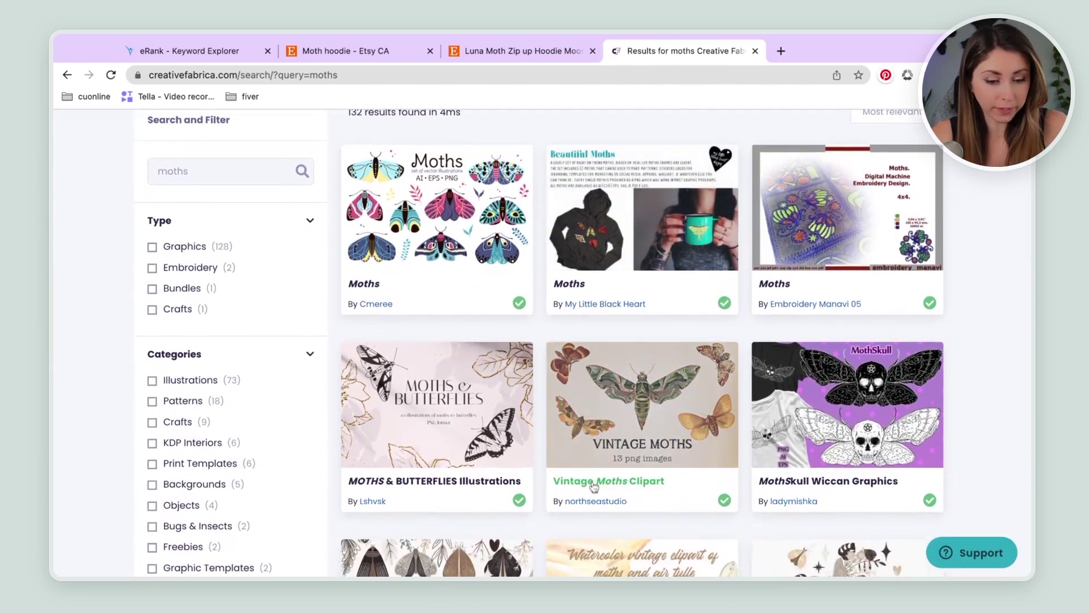
click(614, 486)
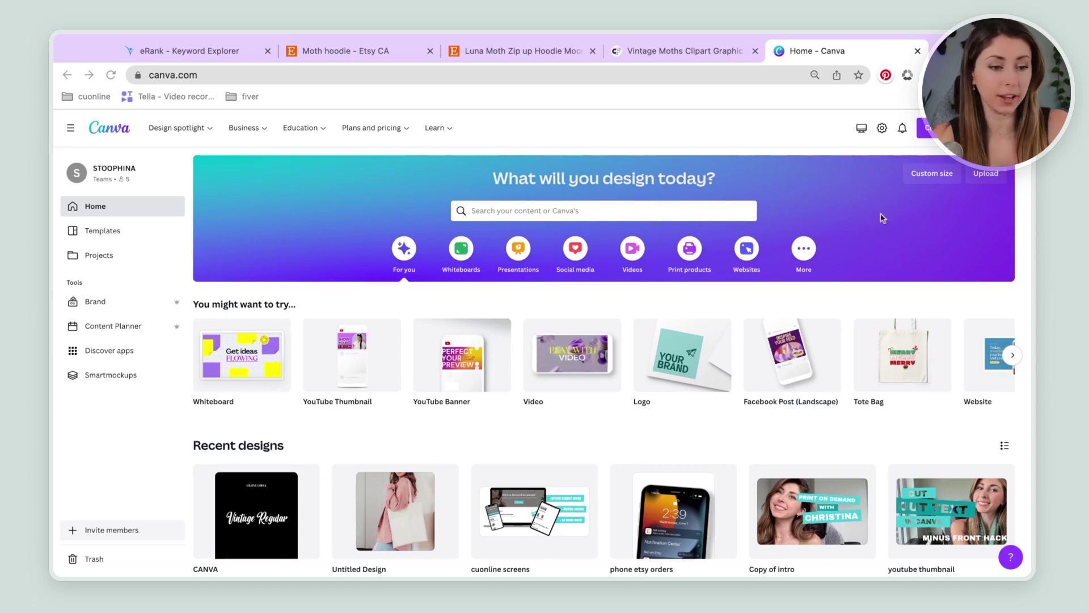
- Create a new blank Canva design at the recent 5000 × 5000 px custom size
click(933, 128)
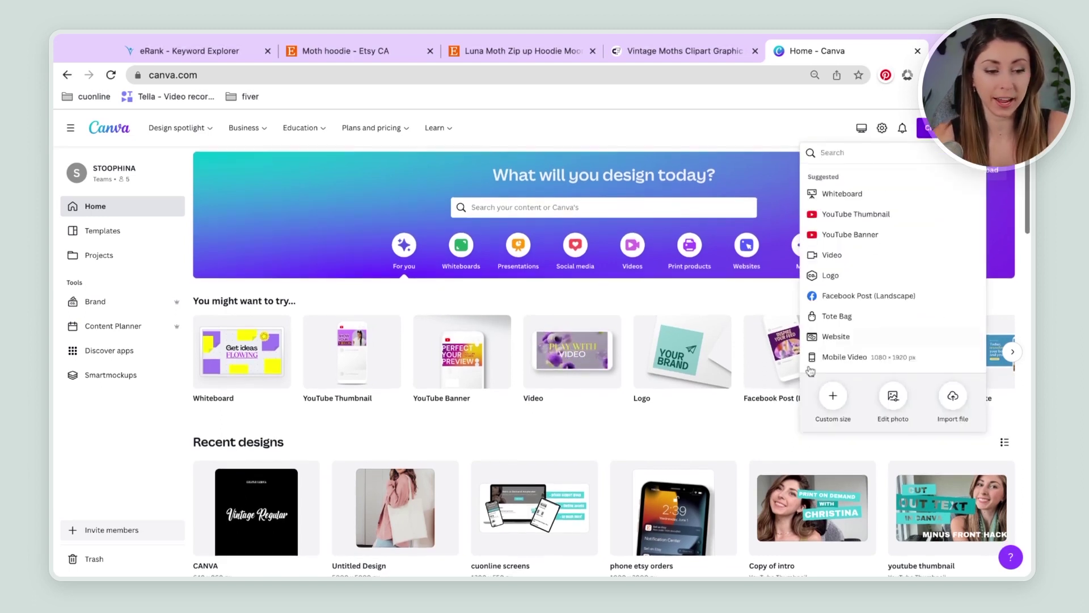
click(833, 394)
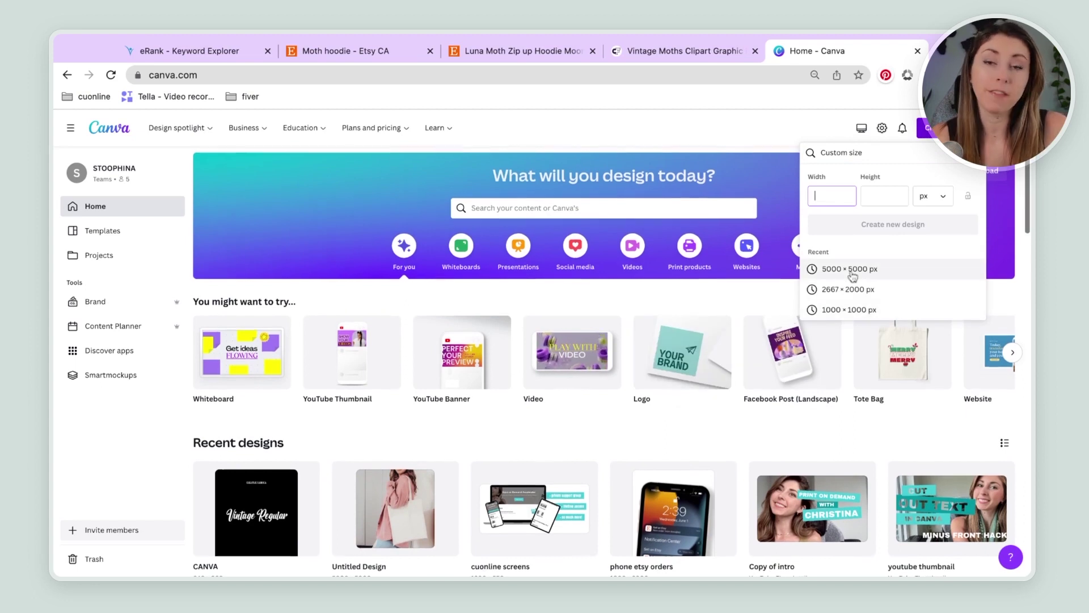
click(852, 273)
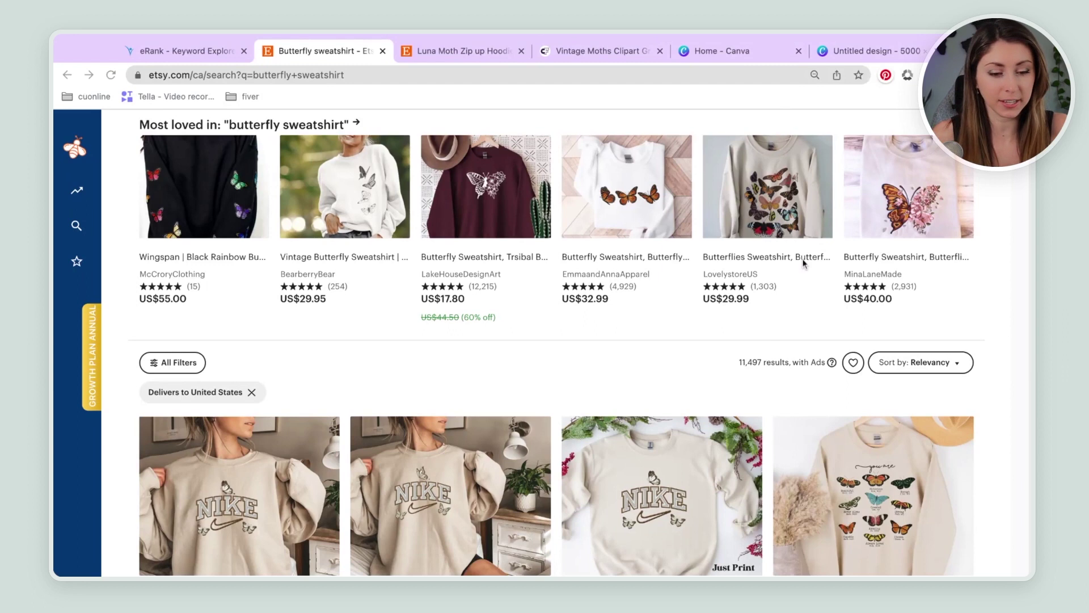
scroll(763, 340, down, 2)
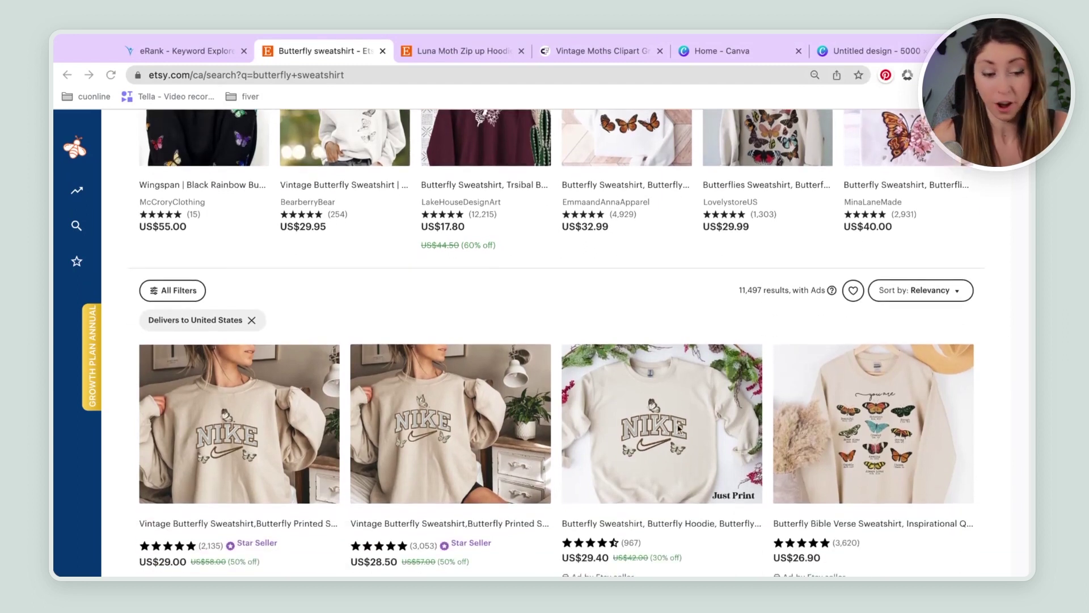
scroll(684, 427, down, 4)
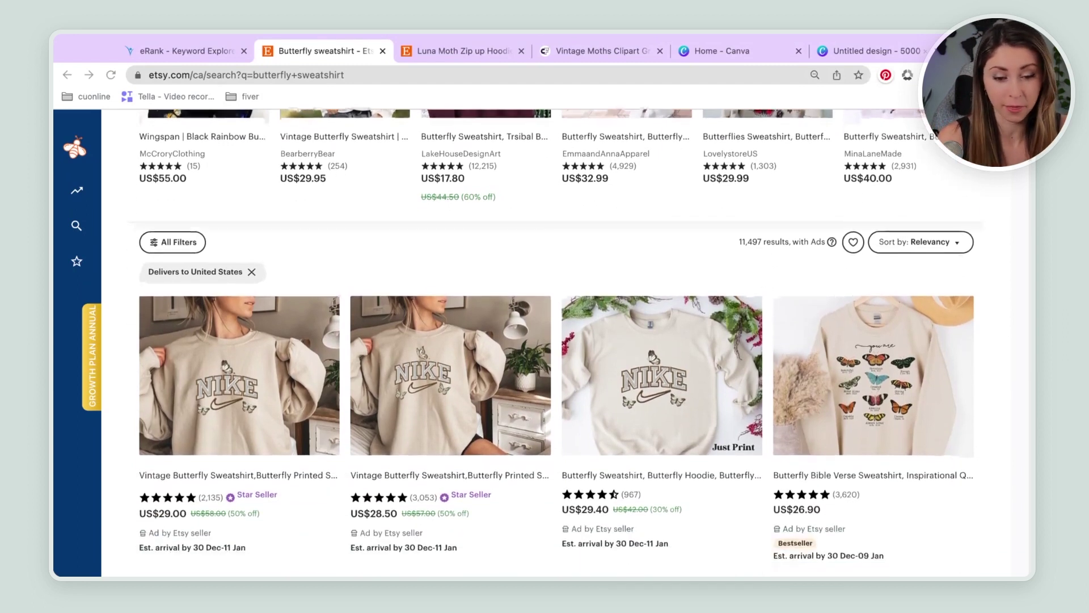
scroll(556, 340, down, 3)
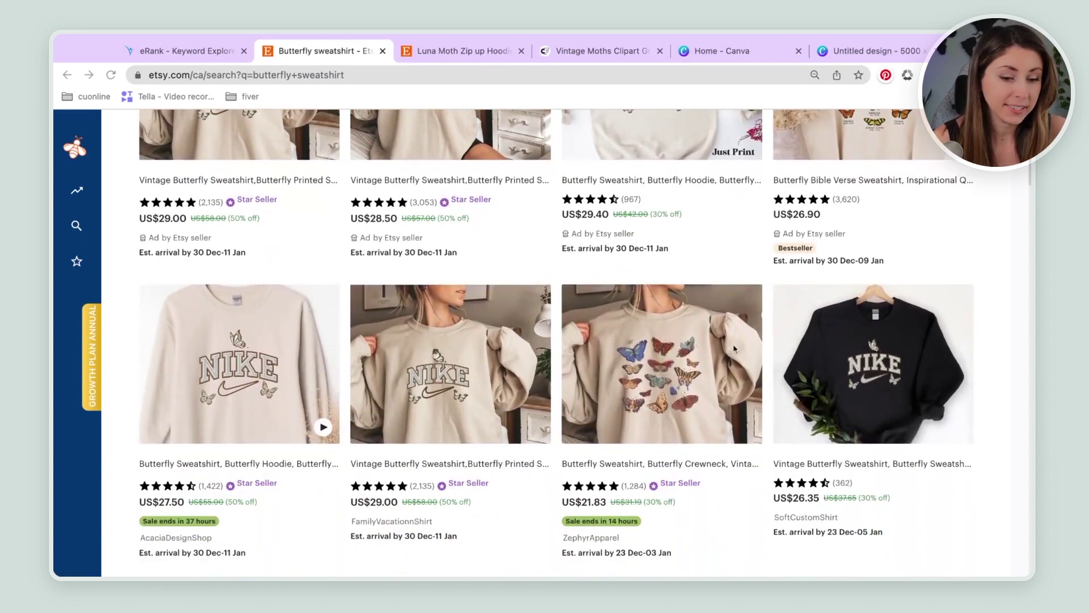
scroll(699, 350, down, 5)
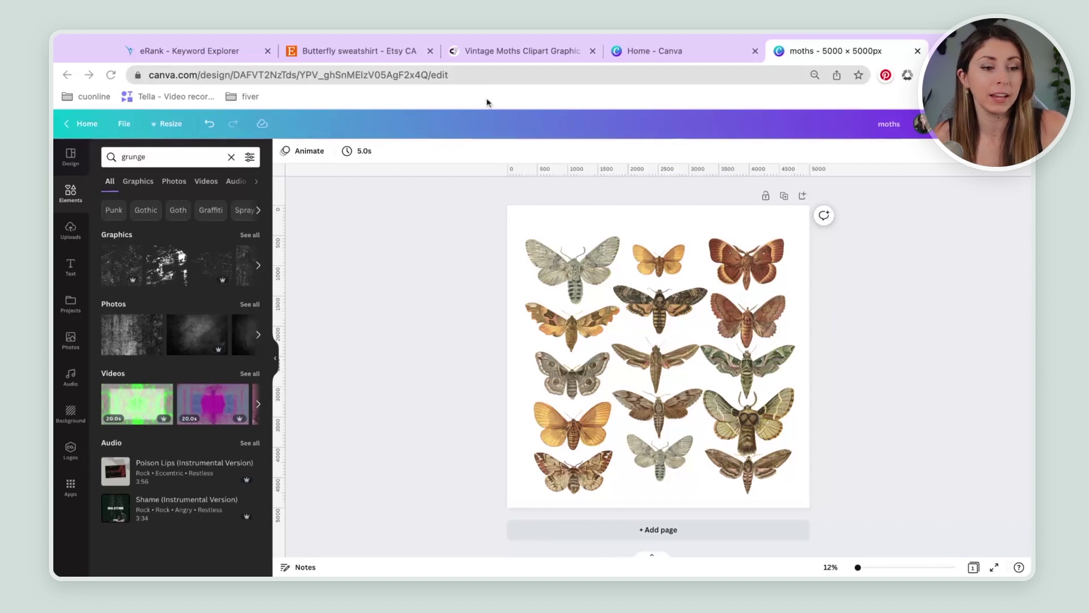
- Set up the PNG download of the moth collage with Transparent background ticked
click(998, 124)
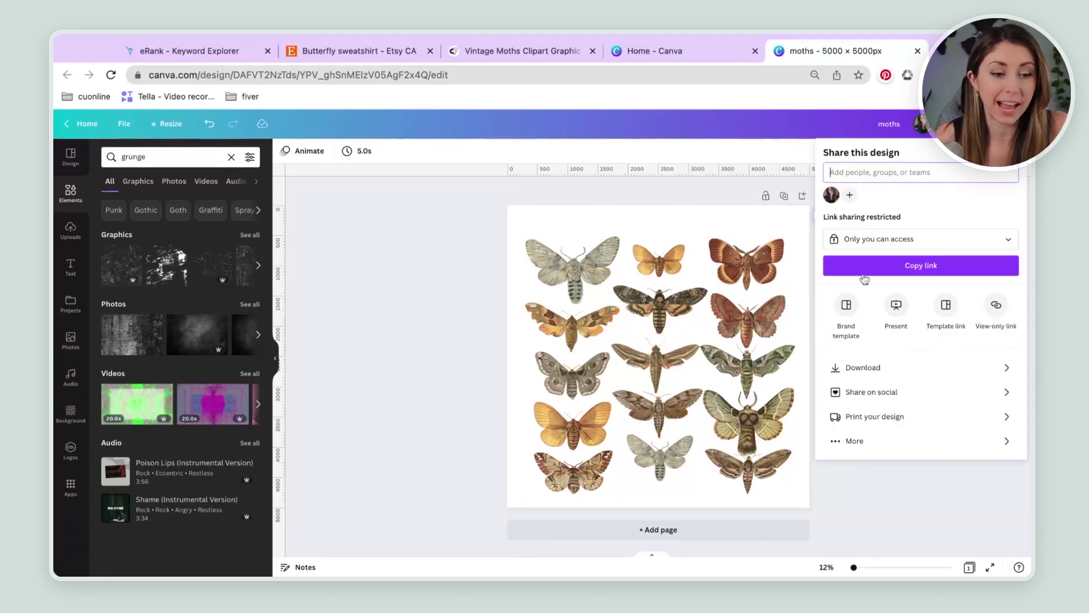
click(847, 369)
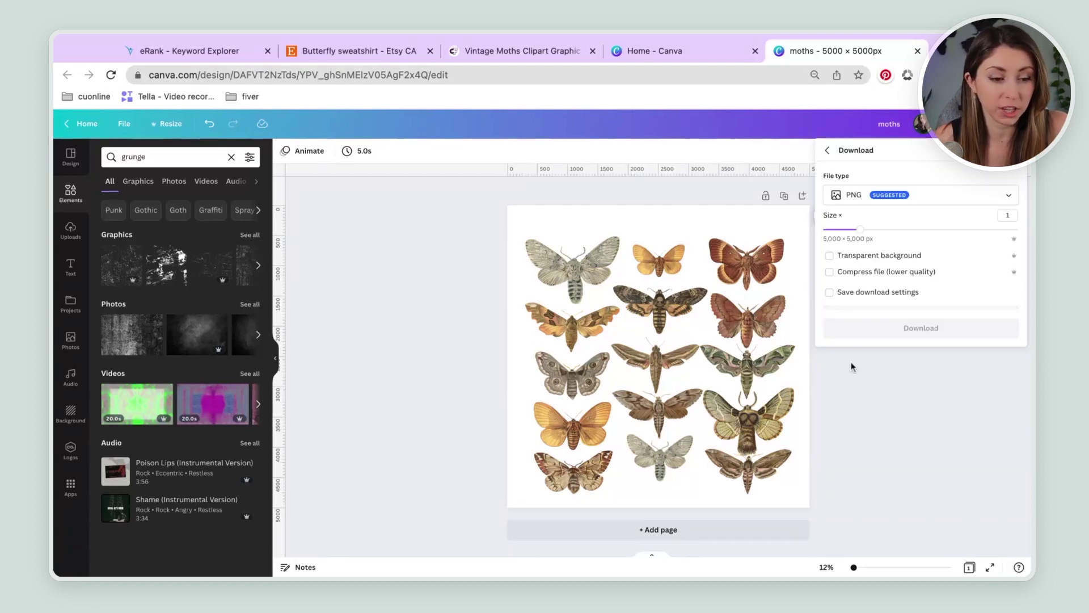
click(874, 258)
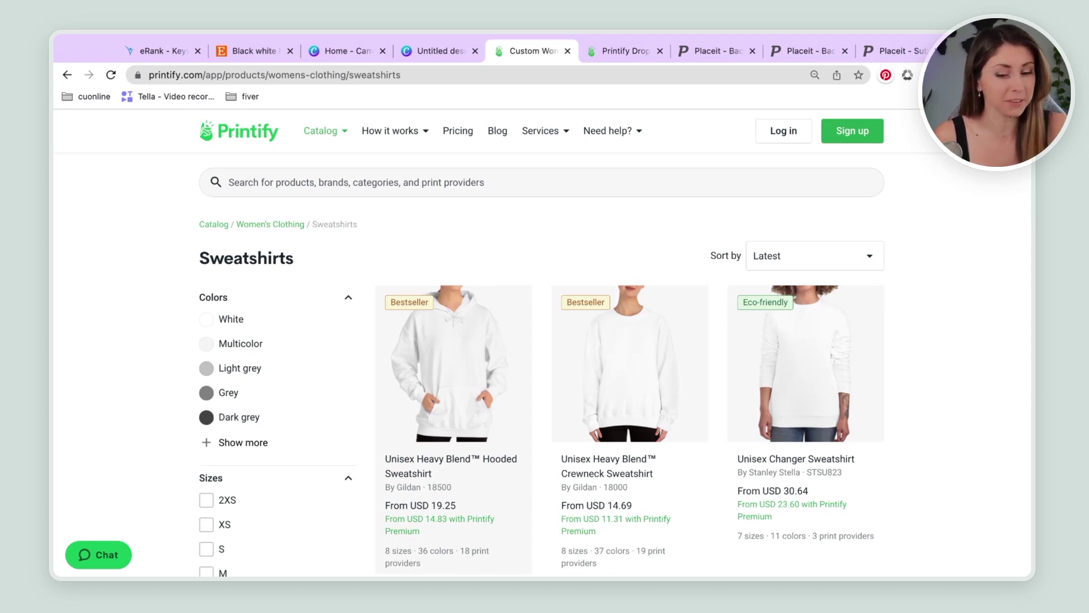
- Open the Gildan Unisex Heavy Blend Hooded Sweatshirt and start designing with the SwiftPOD provider
click(469, 474)
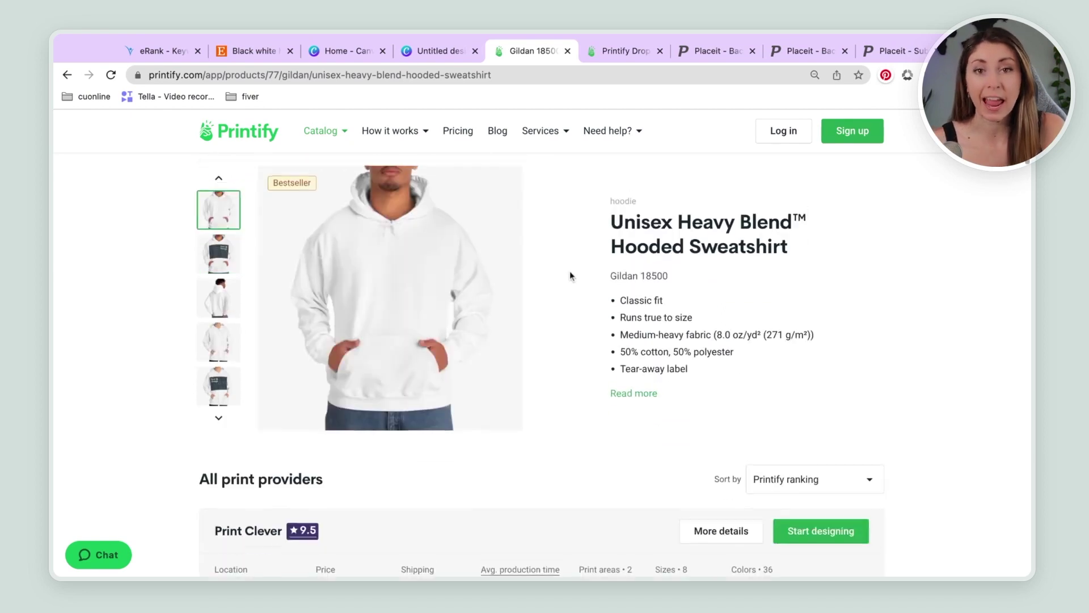
scroll(570, 270, down, 8)
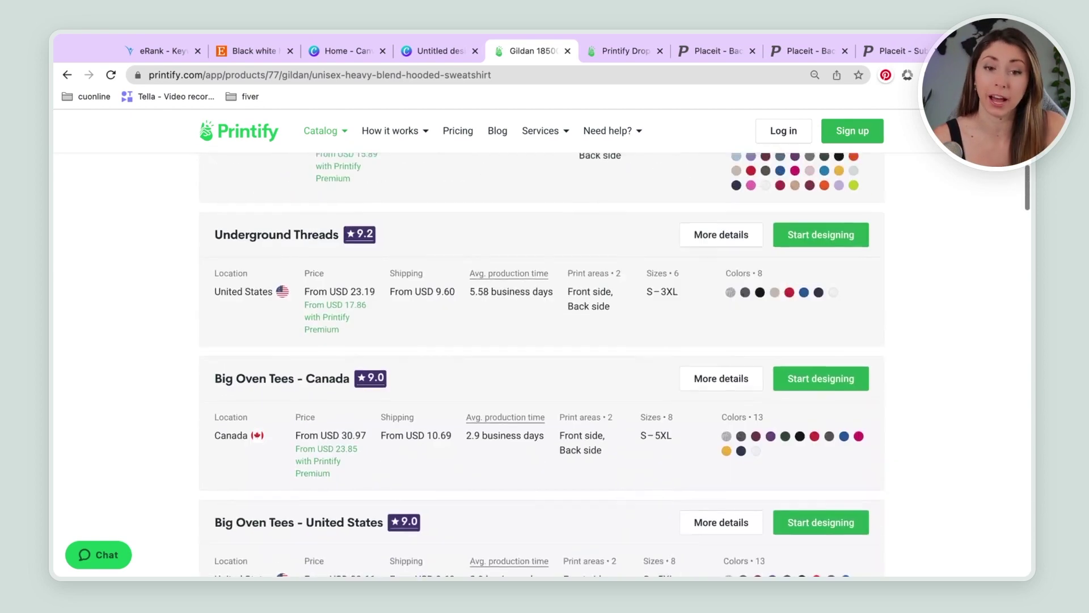
scroll(542, 363, down, 6)
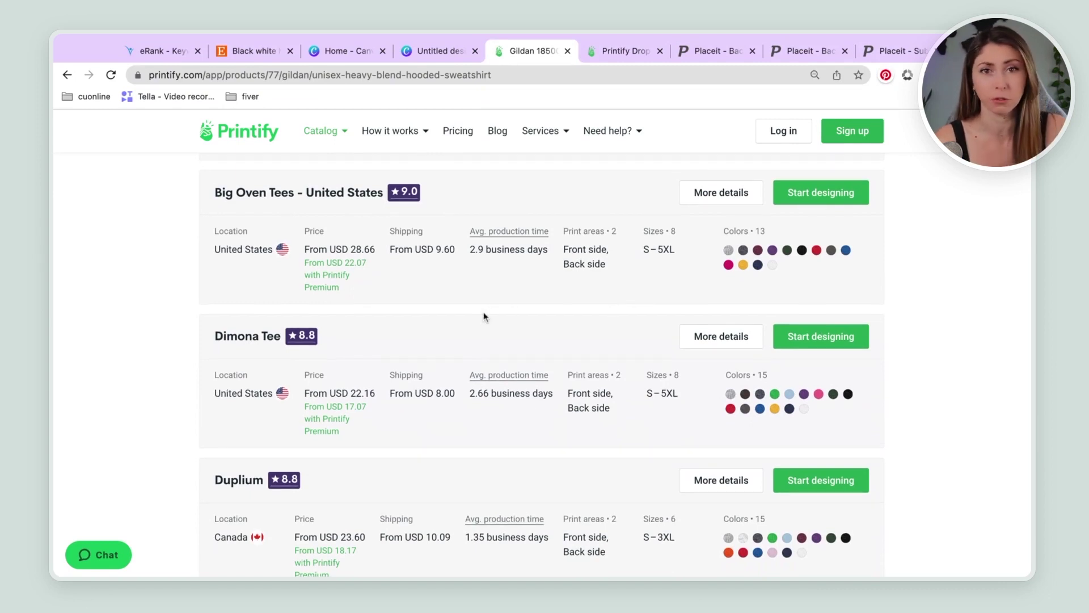
scroll(483, 314, down, 3)
scroll(483, 312, down, 10)
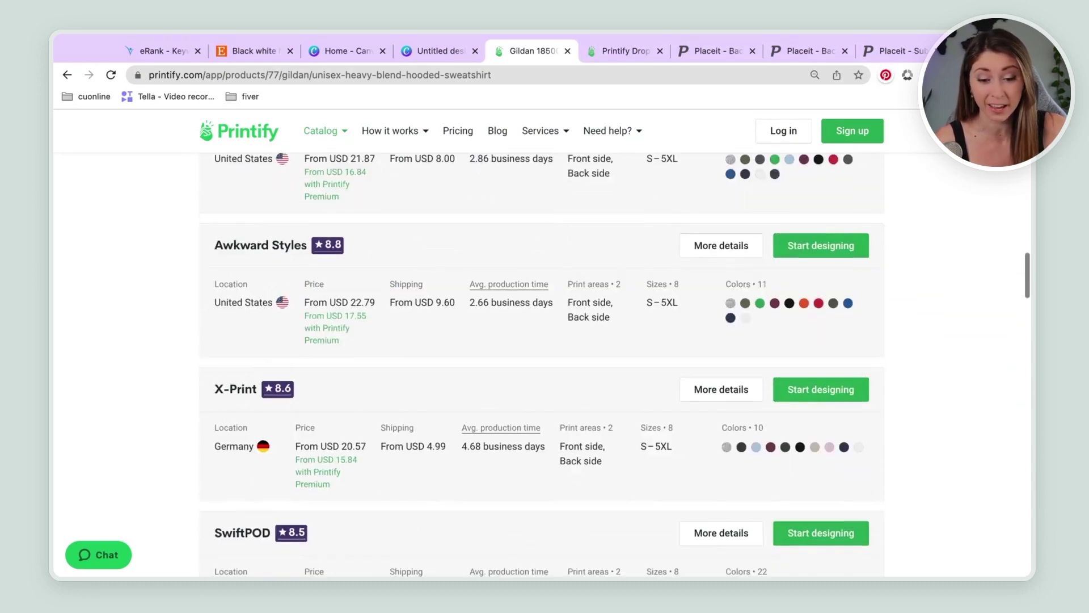
scroll(369, 255, down, 3)
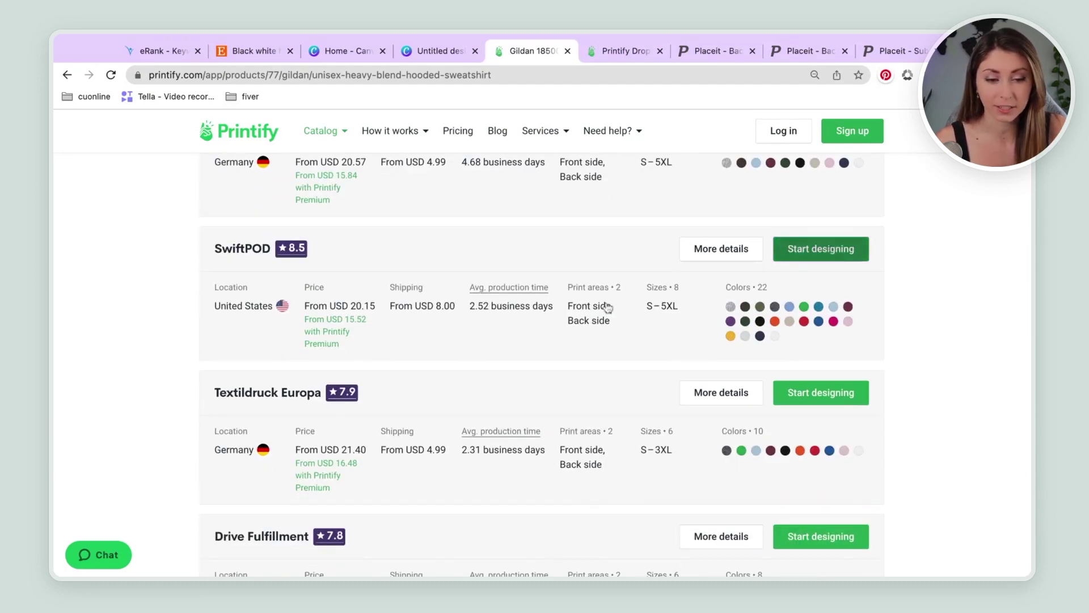
click(846, 248)
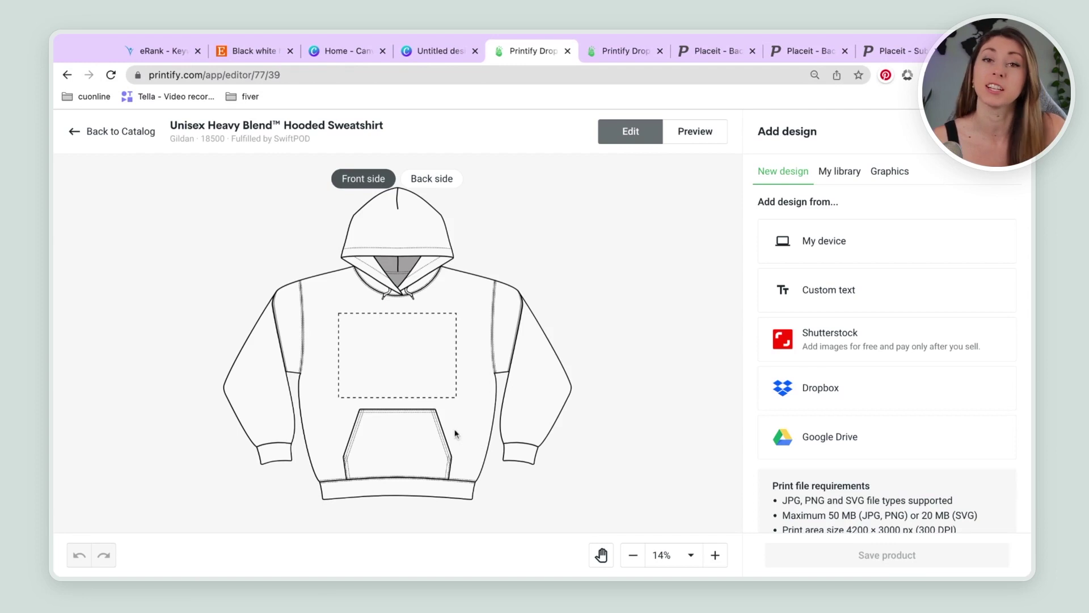
- On the hoodie's Back side, move moths.png up-left and enlarge it to 15.33 inches
click(431, 179)
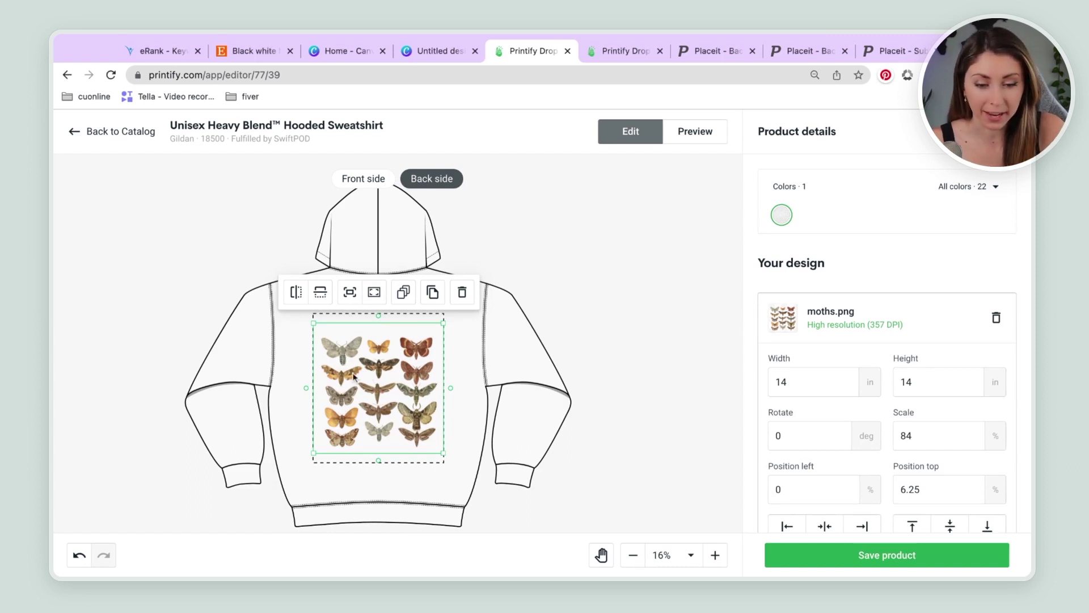
drag(358, 371, 354, 365)
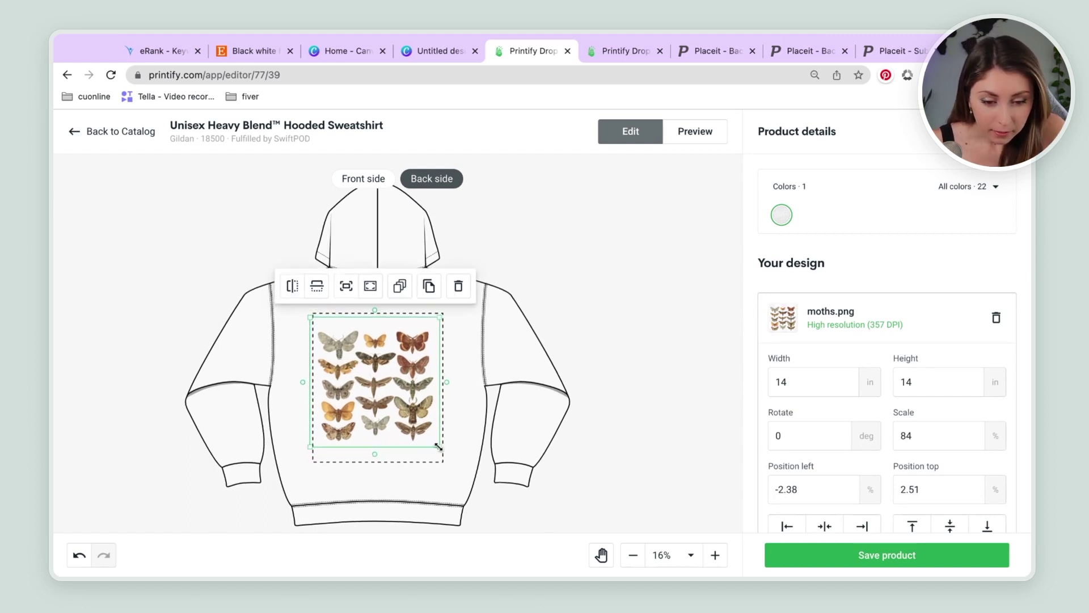
drag(439, 446, 394, 417)
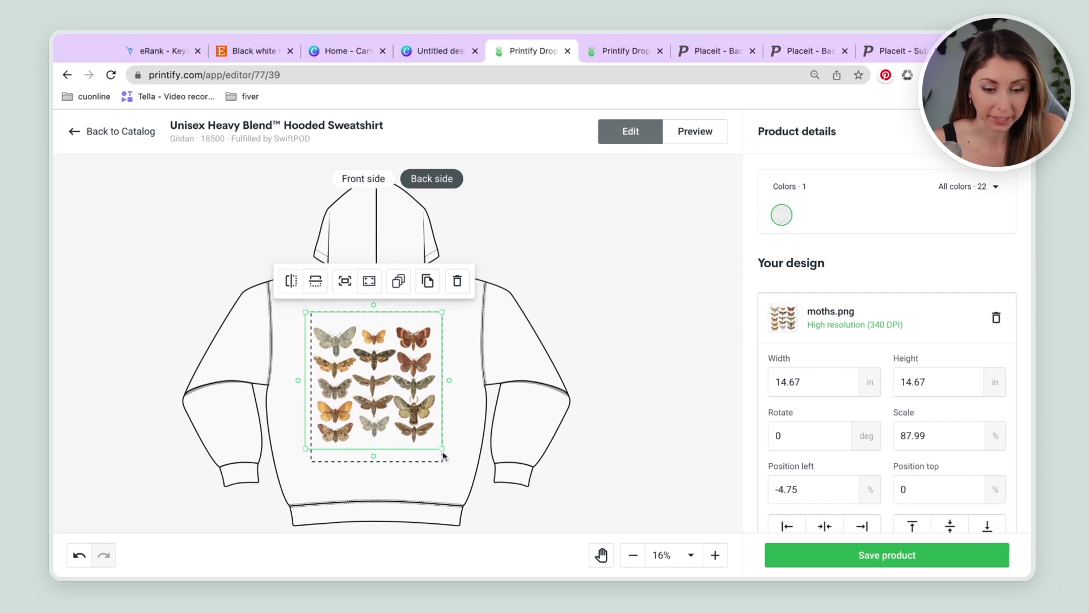
drag(442, 449, 442, 450)
- Preview the hoodie mockups with the moth design, then return to the editor
click(655, 297)
click(692, 133)
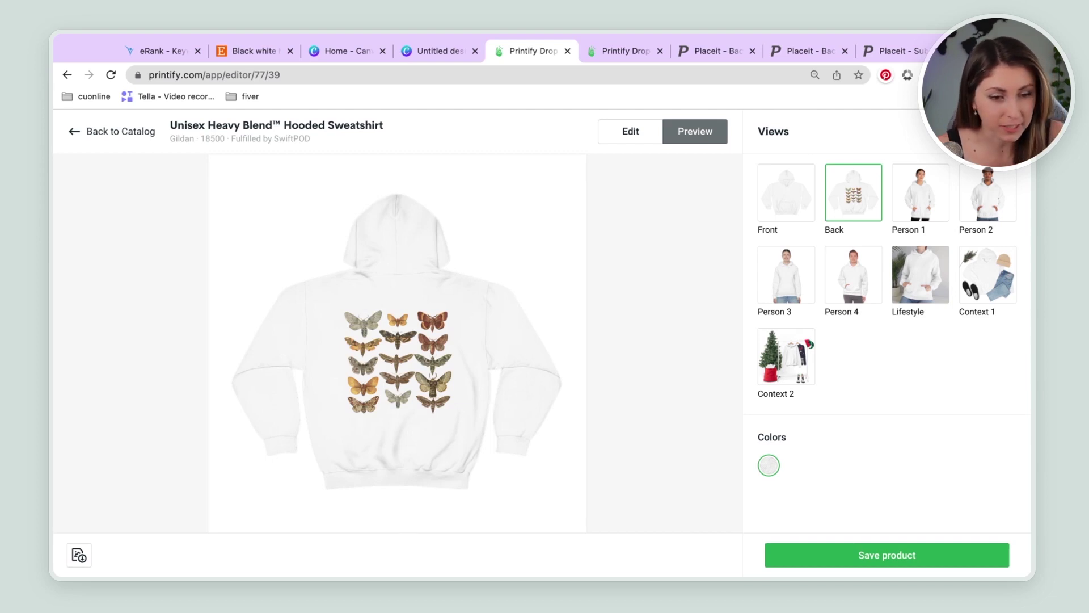
click(603, 139)
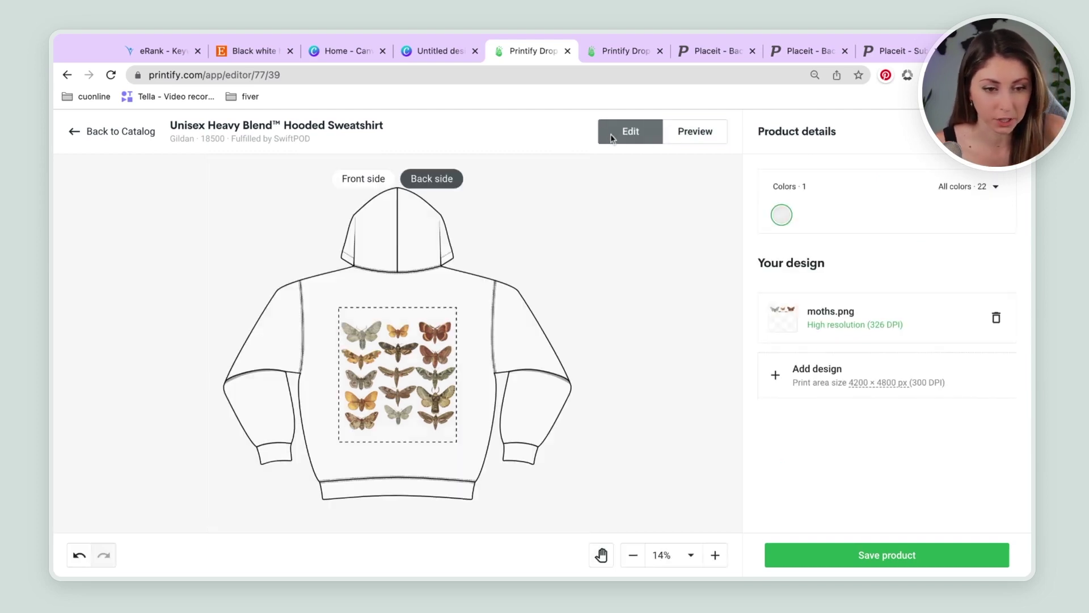
- Try a slightly larger moth design, undo it, and preview the hoodie mockups again
click(399, 356)
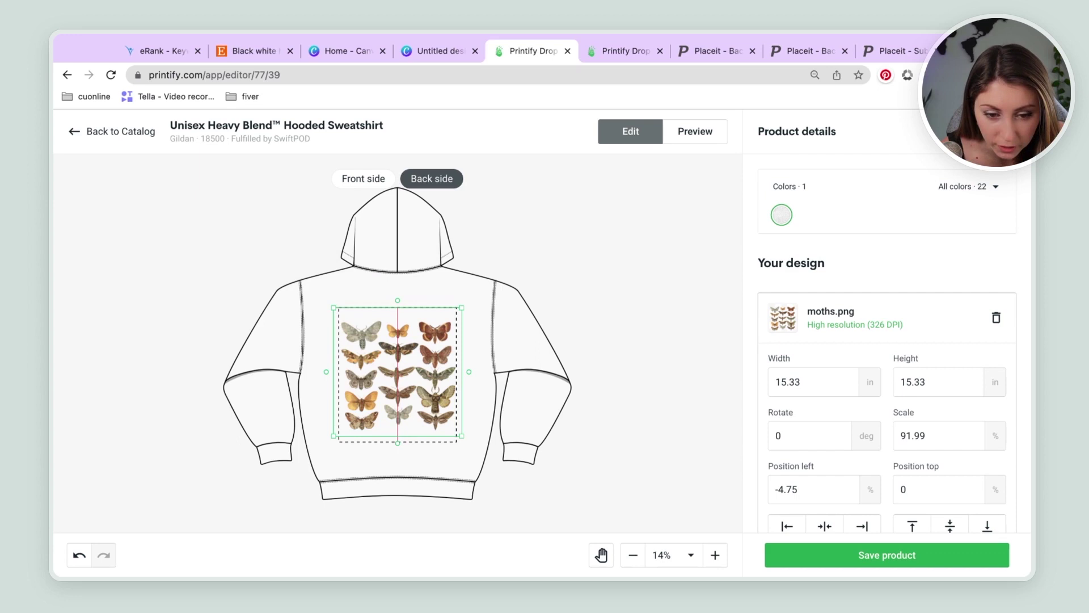
drag(334, 308, 329, 304)
key(ctrl+z)
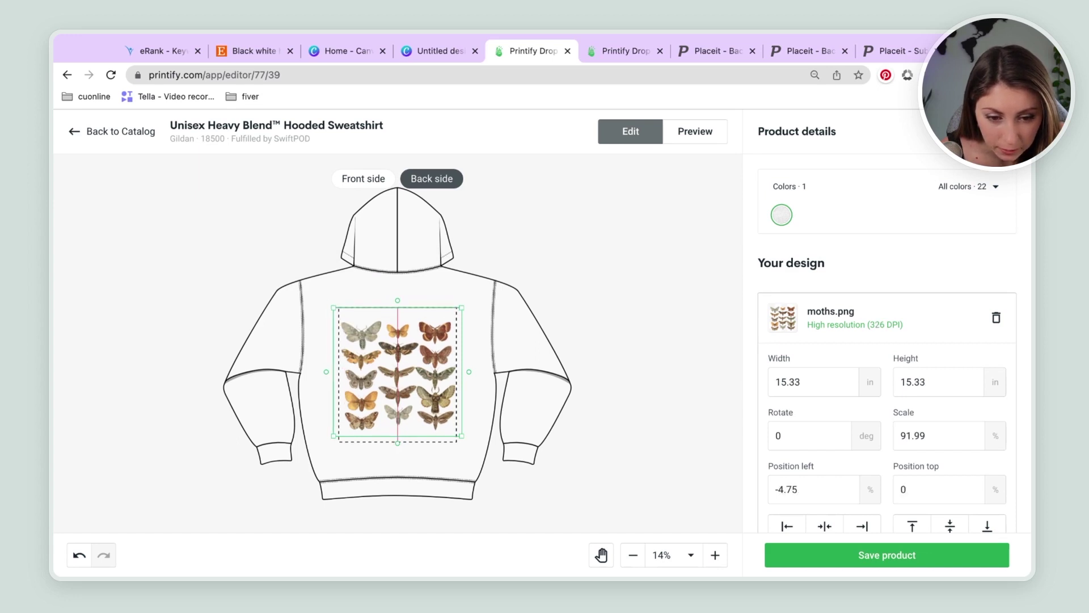
click(697, 136)
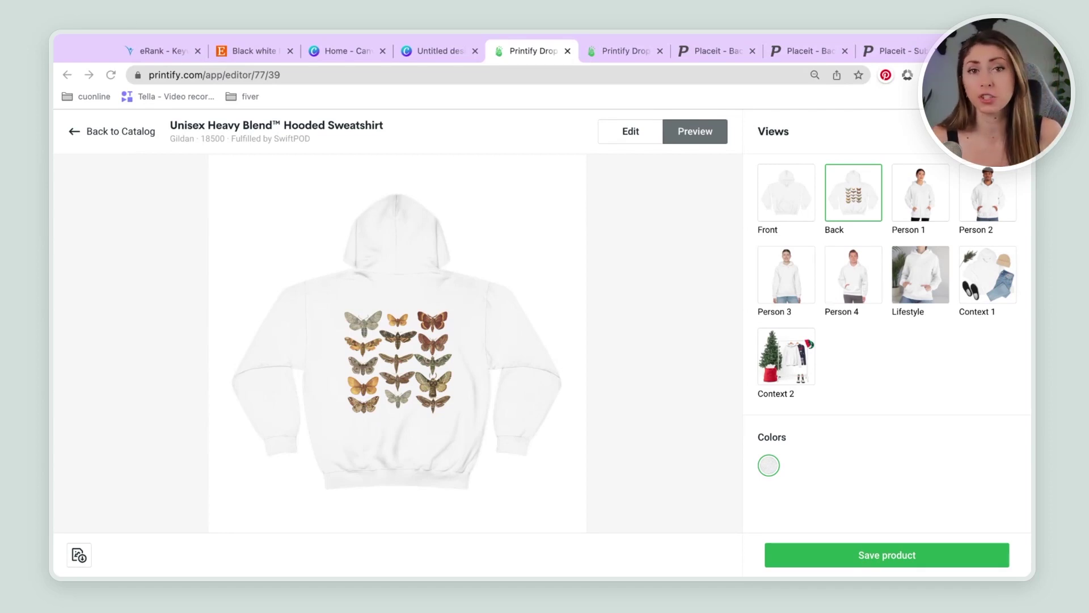
key(ctrl+7)
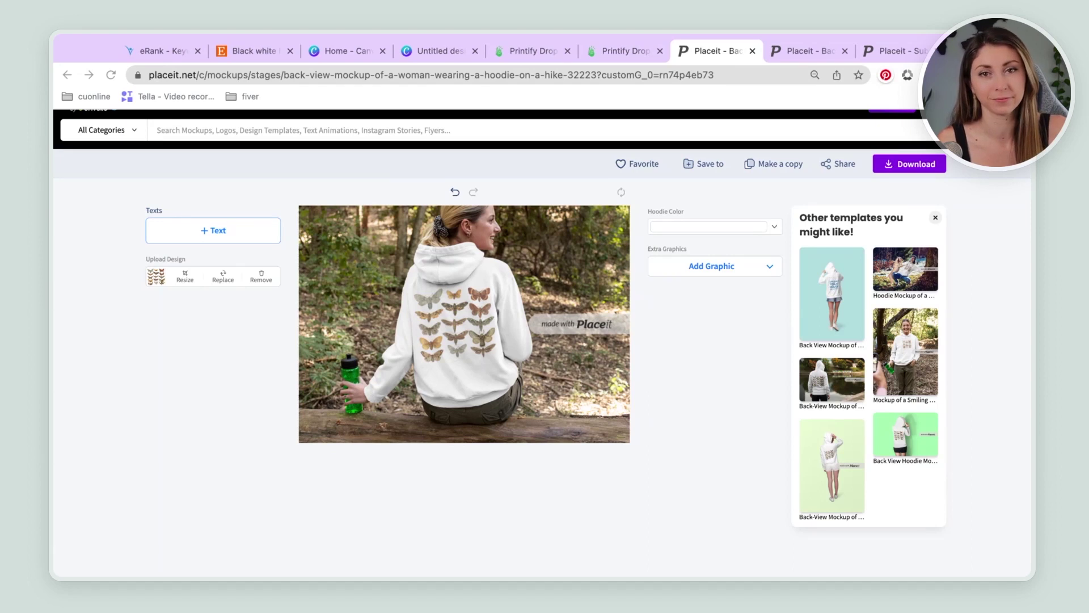
- Switch to the Canva forest photo of the grey hoodie printed with the moth grid
key(super+4)
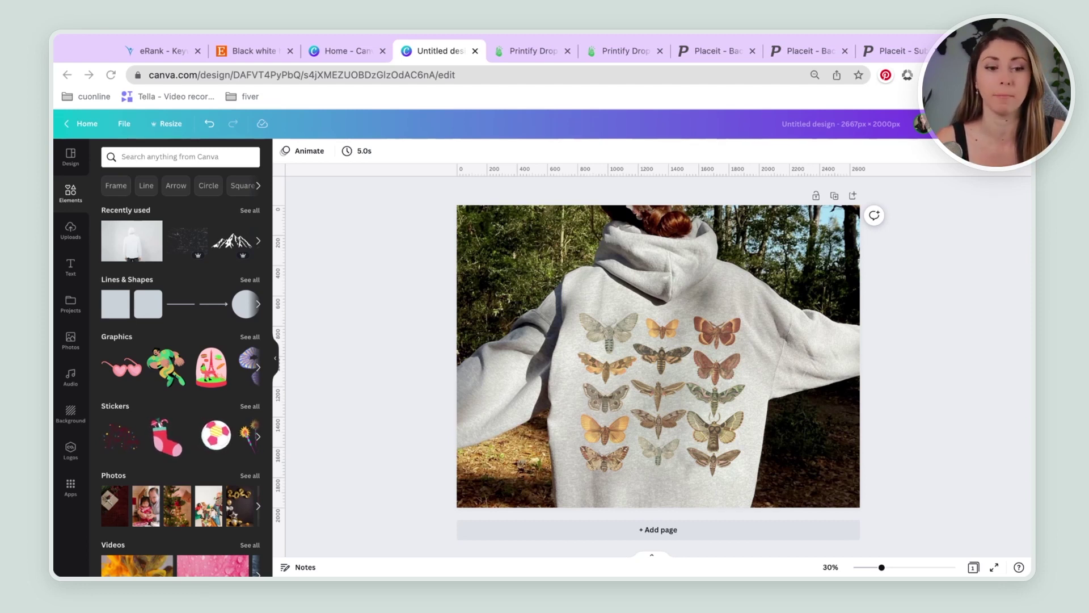
- Switch to the Printify tab showing the Gildan 18500 hoodie with moths.png on the back
click(612, 60)
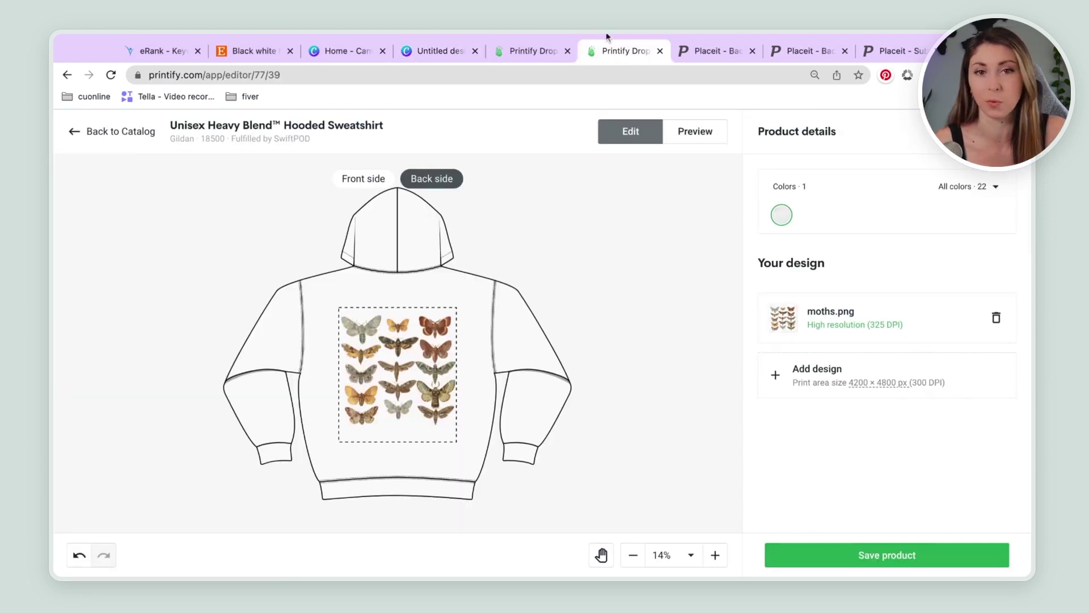